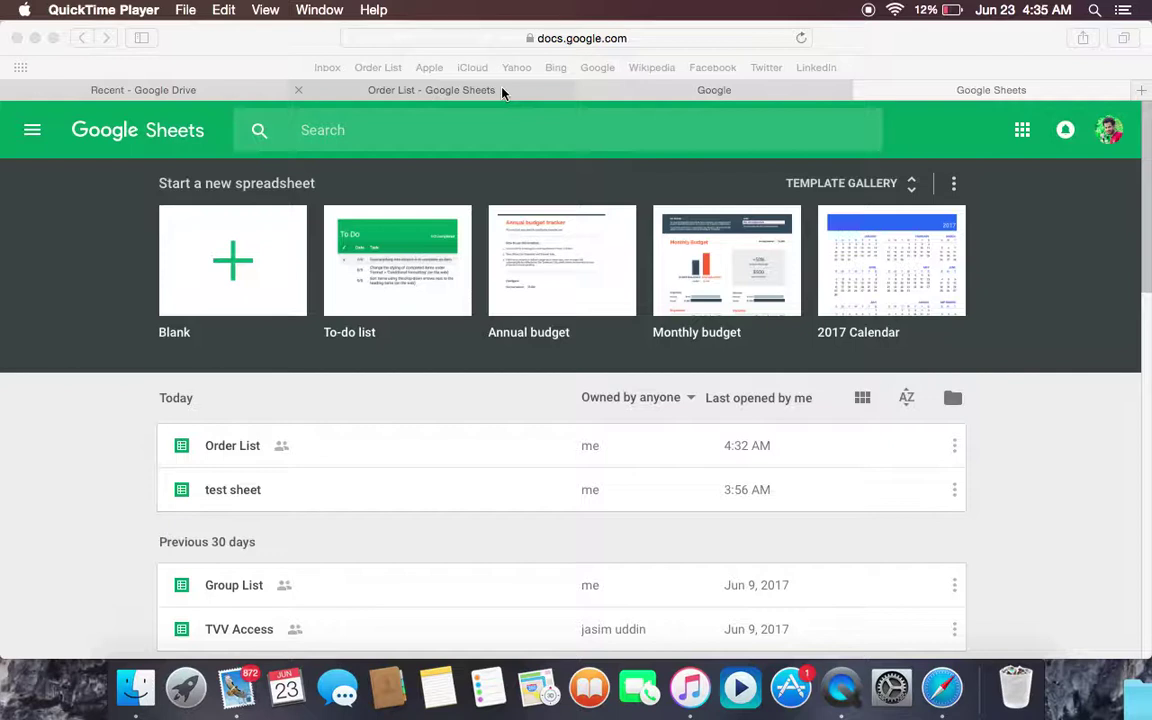
Switch to the 'Order List - Google Sheets' tab and look over its order rows
{"action": "left_click", "coordinate": [503, 91]}
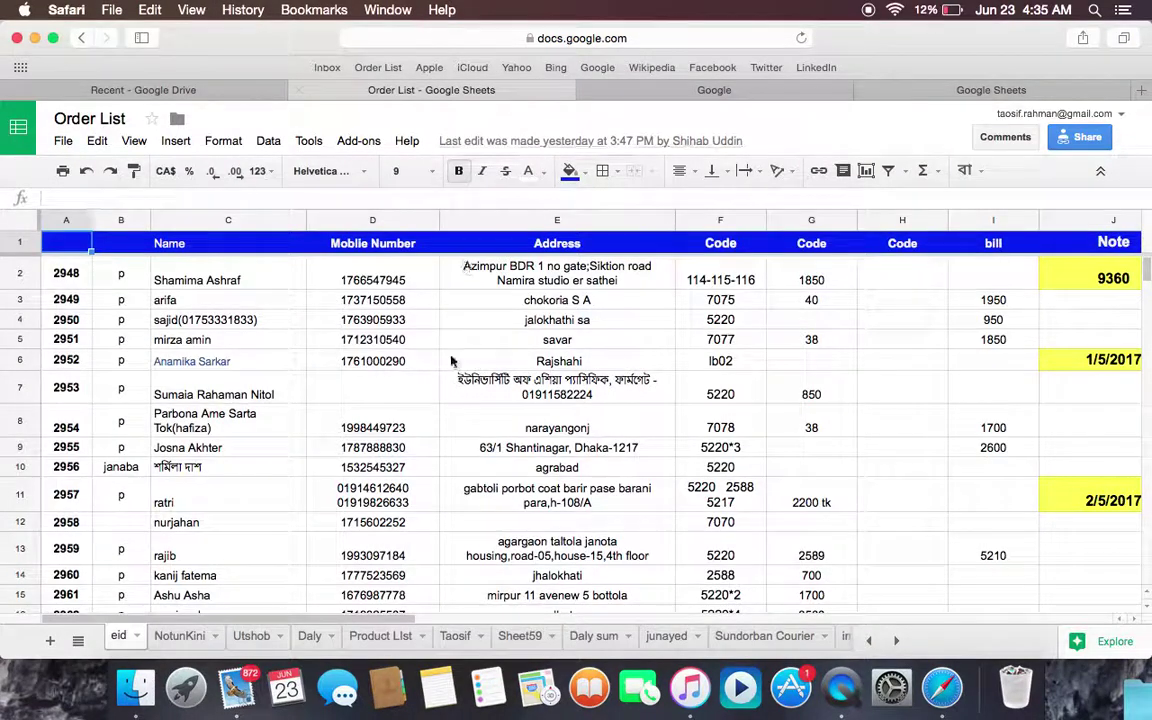
{"action": "scroll", "coordinate": [447, 415], "scroll_direction": "down", "scroll_amount": 5}
{"action": "scroll", "coordinate": [447, 415], "scroll_direction": "up", "scroll_amount": 5}
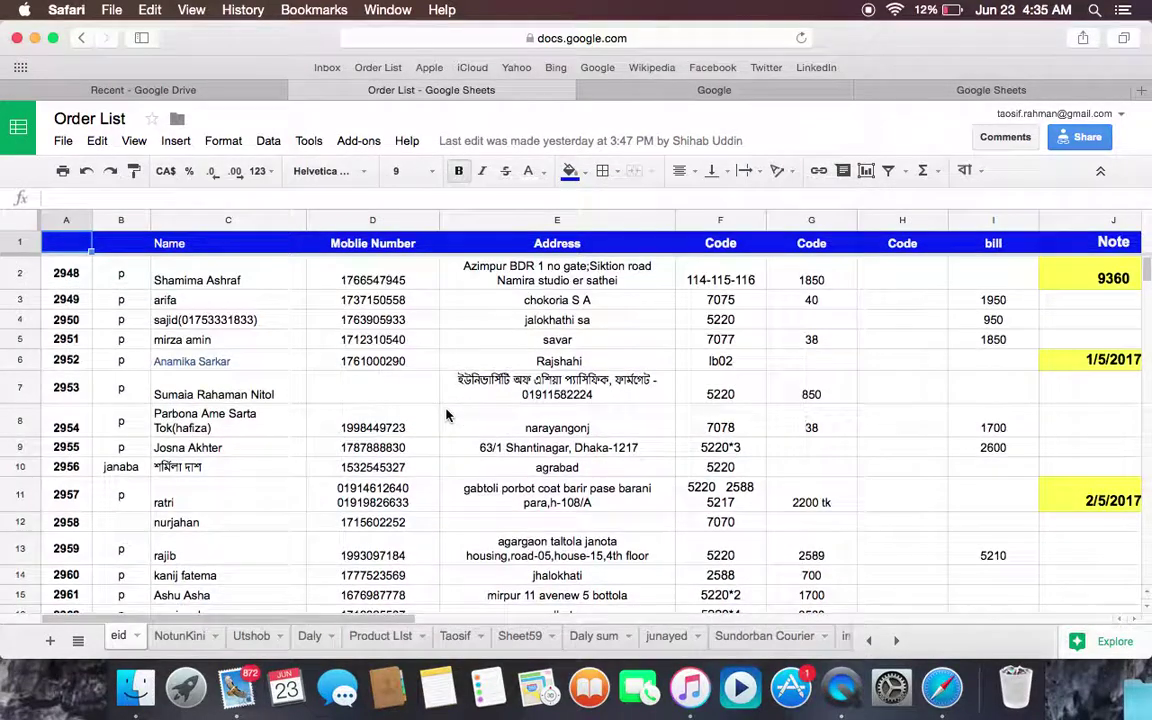
Open the Share with others dialog for Order List and focus the names or emails field
{"action": "left_click", "coordinate": [1072, 141]}
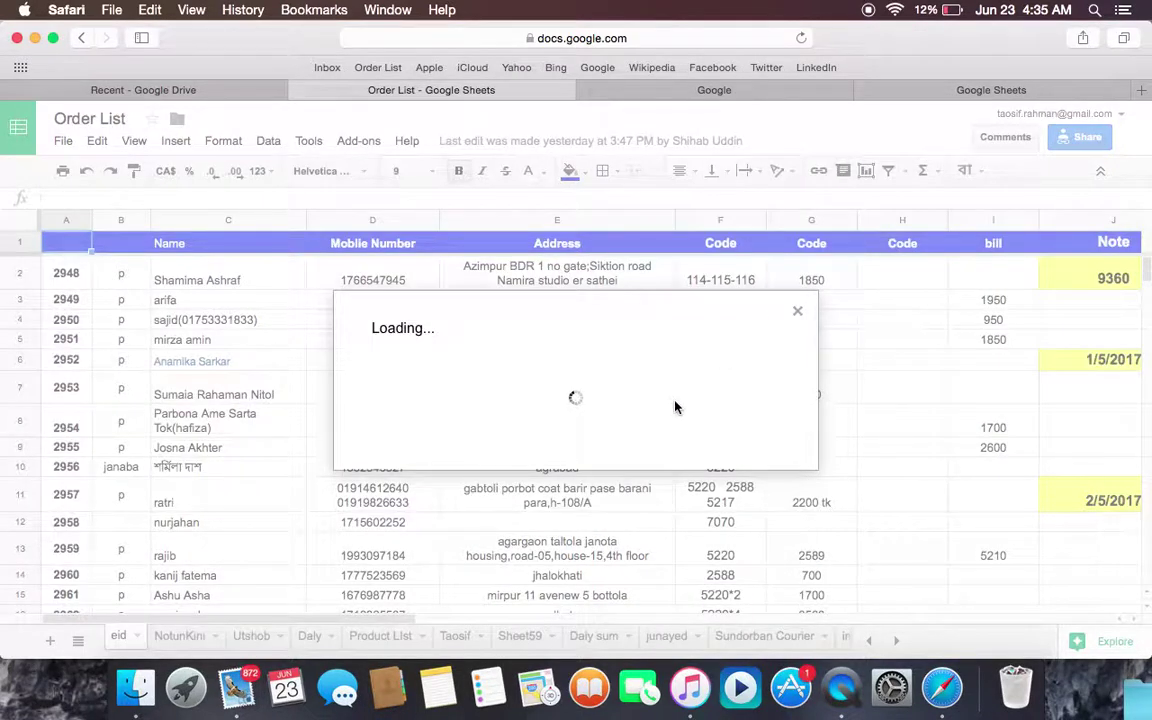
{"action": "left_click", "coordinate": [530, 437]}
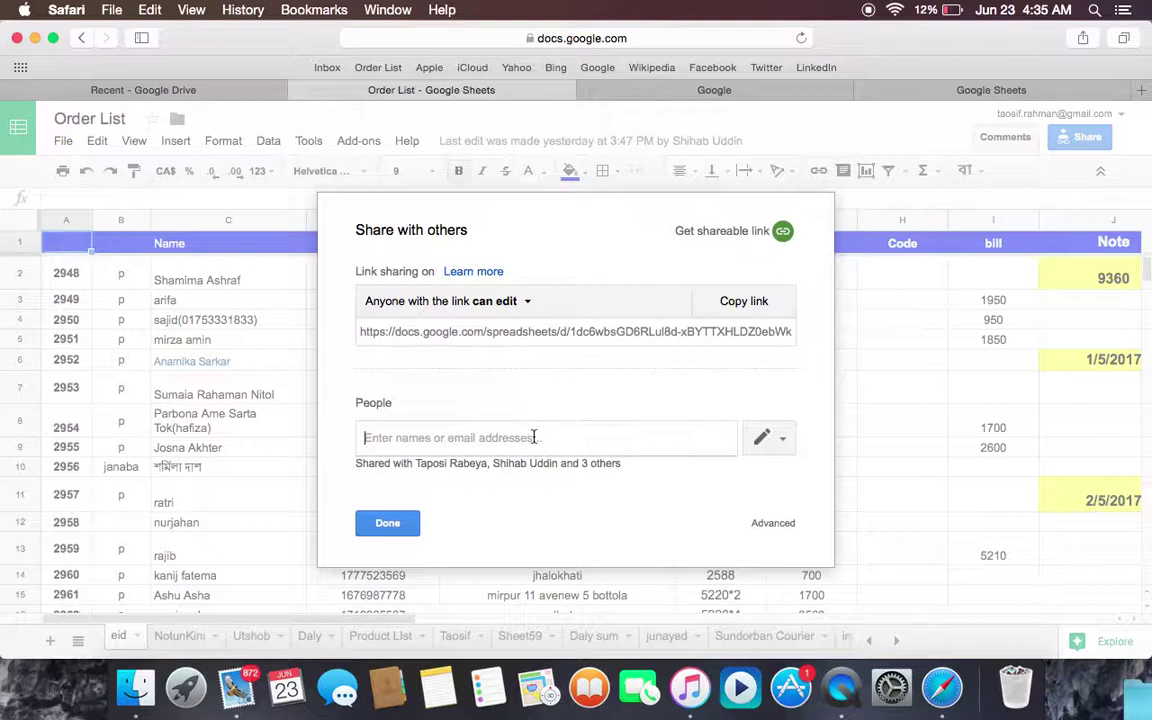
Add a suggested contact and a second typed email address as recipients
{"action": "type", "text": "s"}
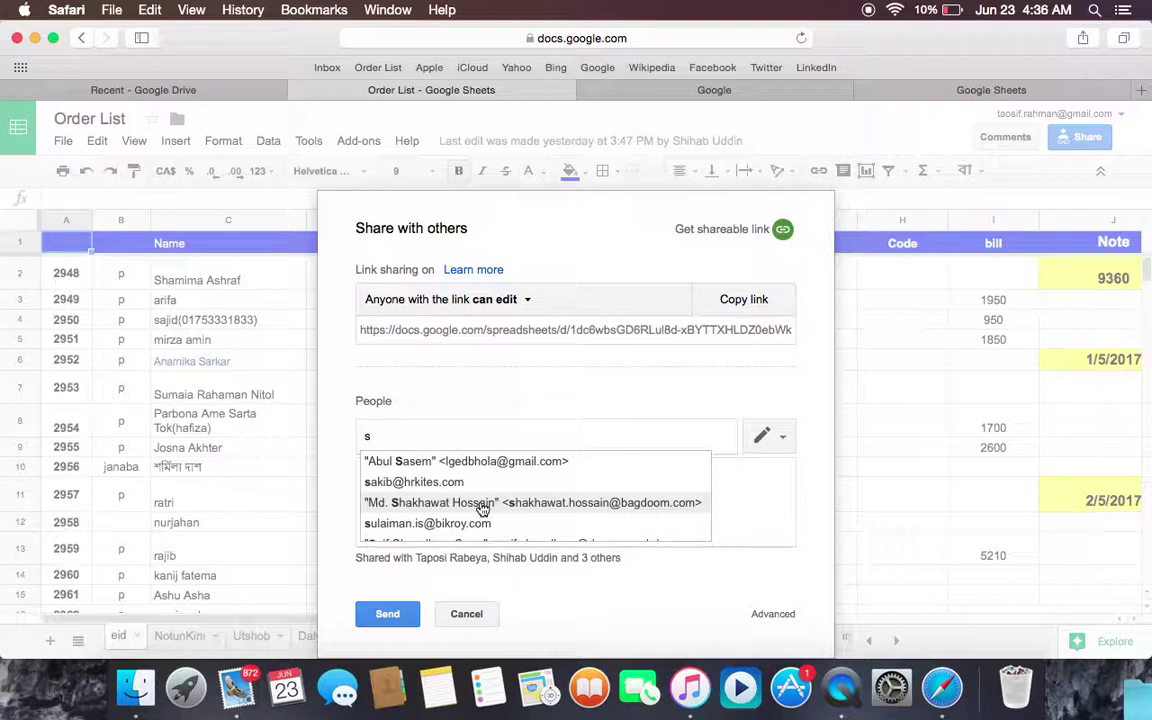
{"action": "left_click", "coordinate": [480, 482]}
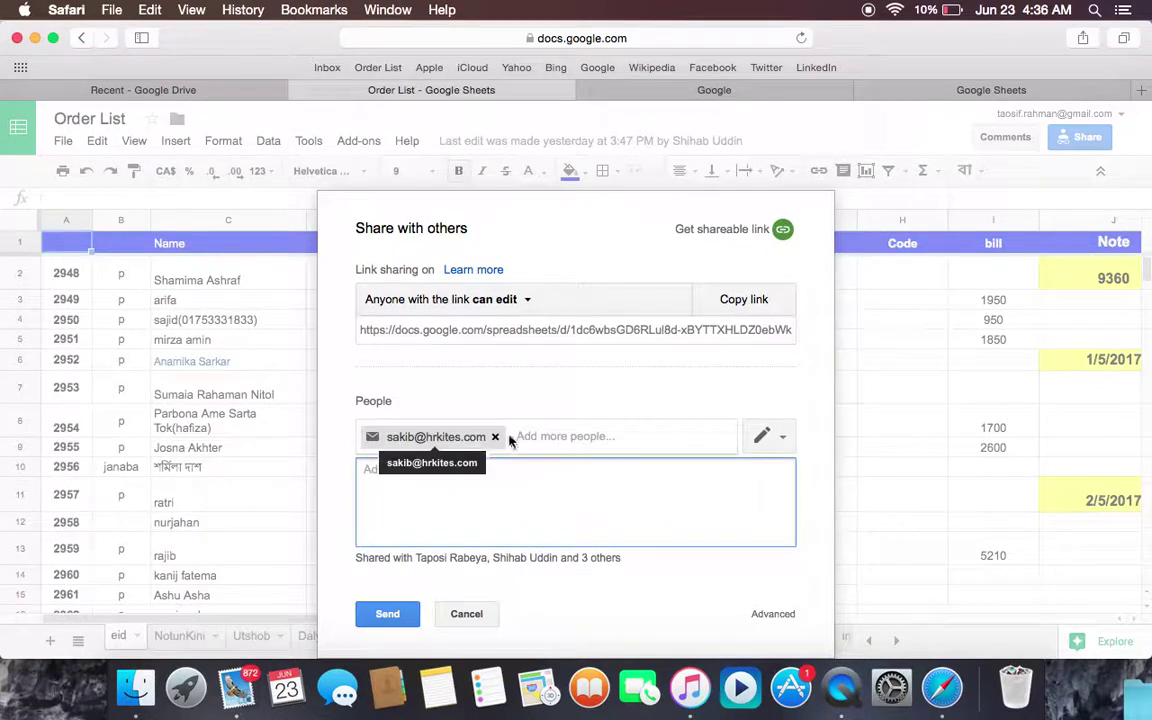
{"action": "left_click", "coordinate": [546, 435]}
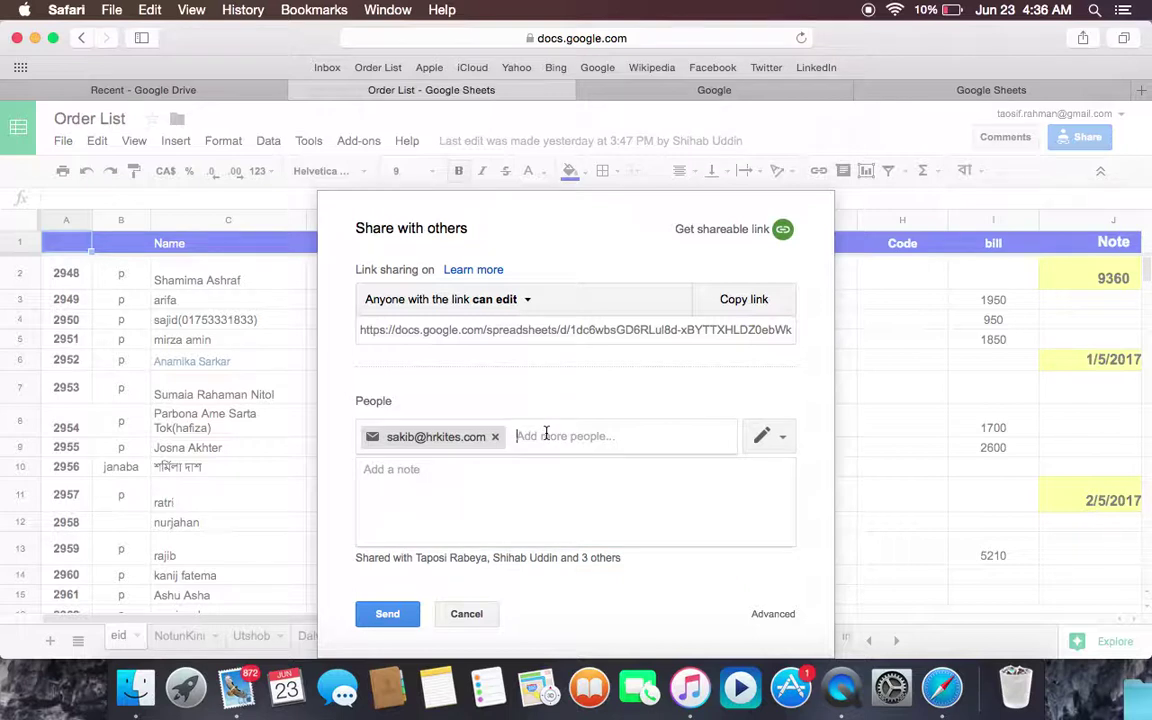
{"action": "type", "text": "e"}
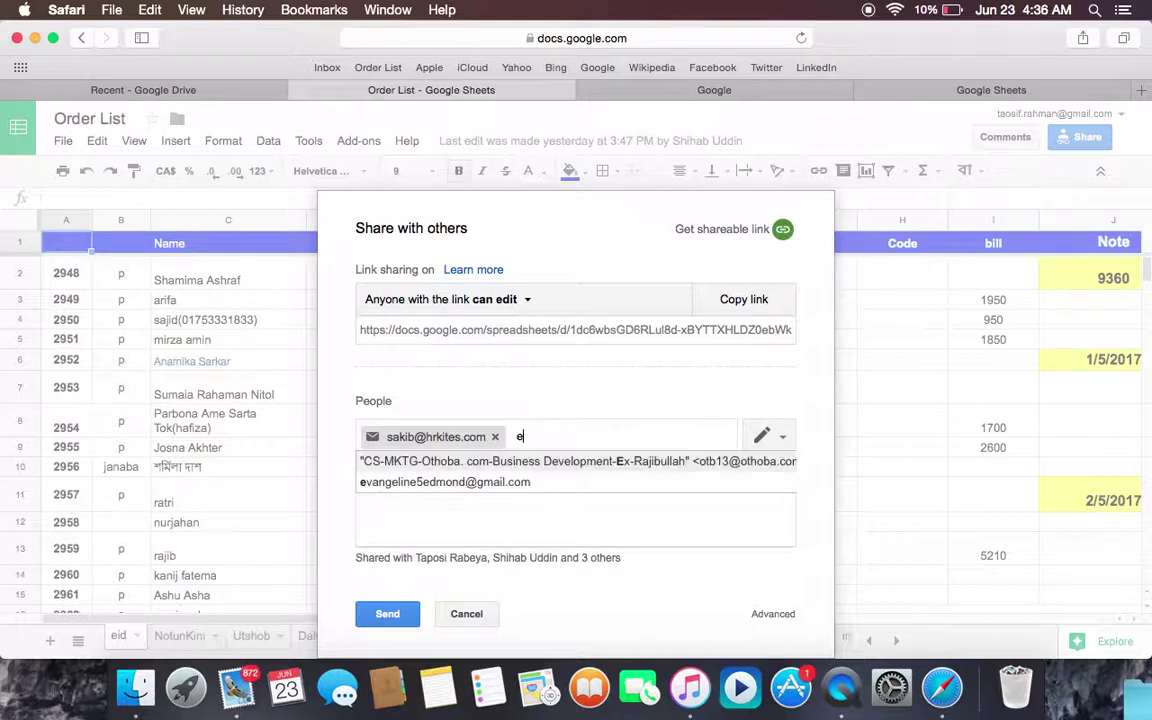
{"action": "key", "text": "BackSpace"}
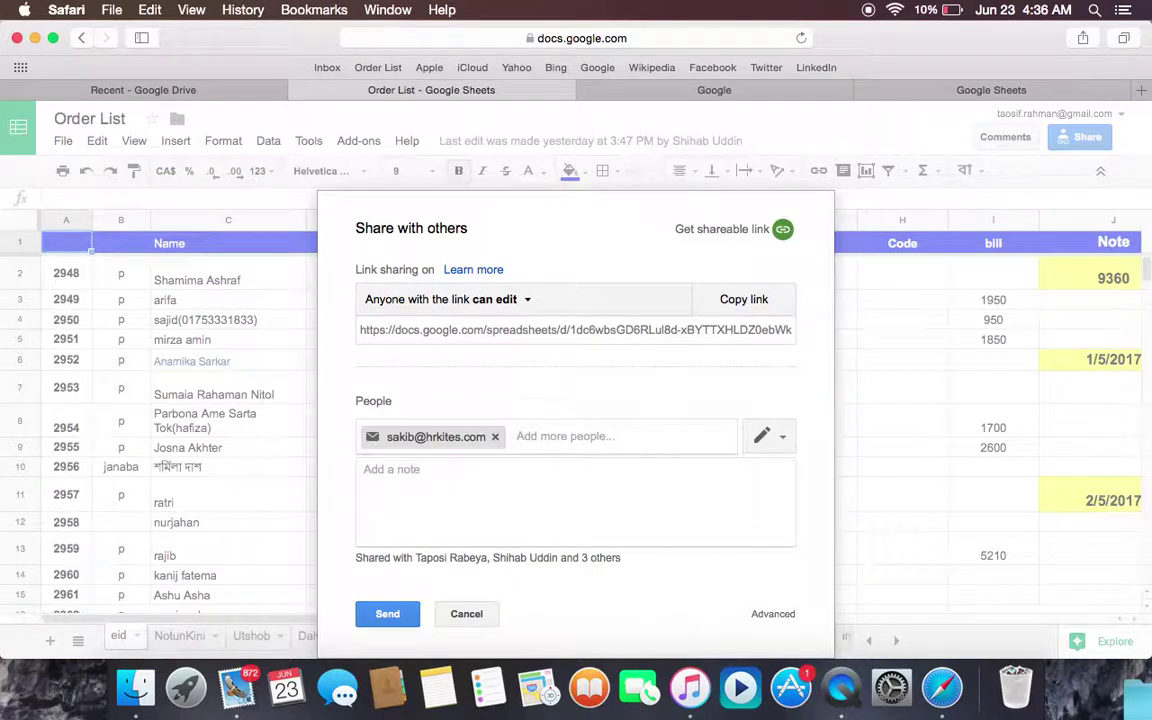
{"action": "type", "text": "a"}
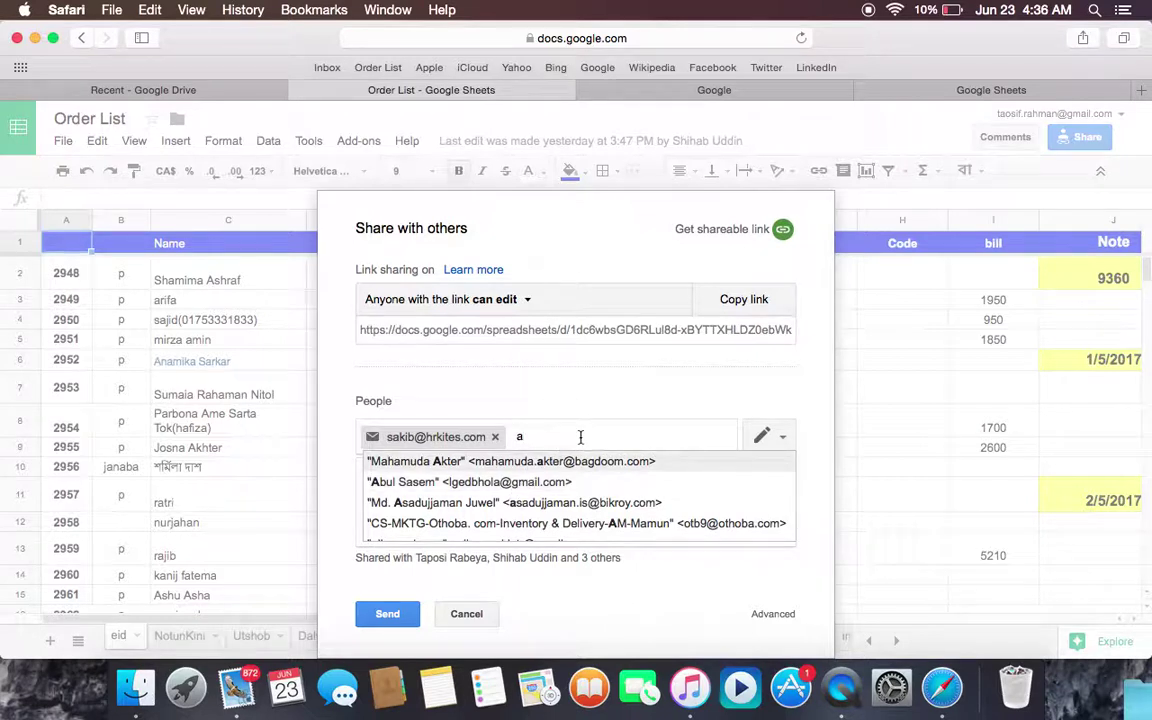
{"action": "type", "text": "bc"}
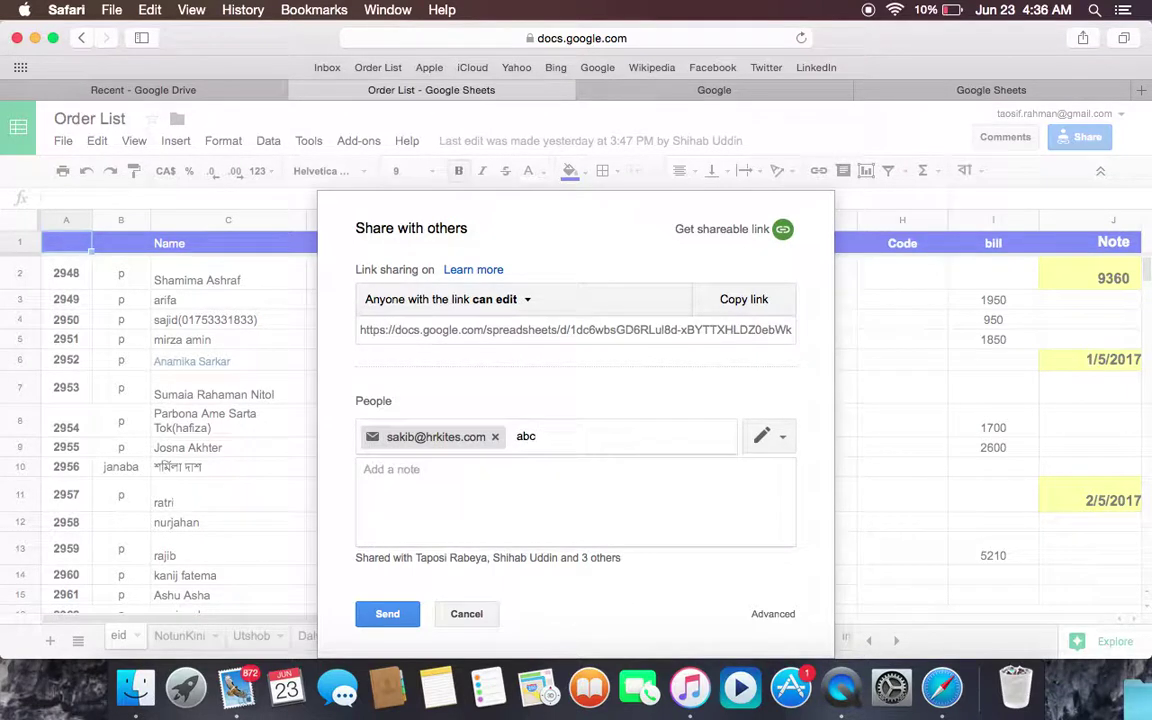
{"action": "type", "text": "@example.com"}
{"action": "key", "text": "Return"}
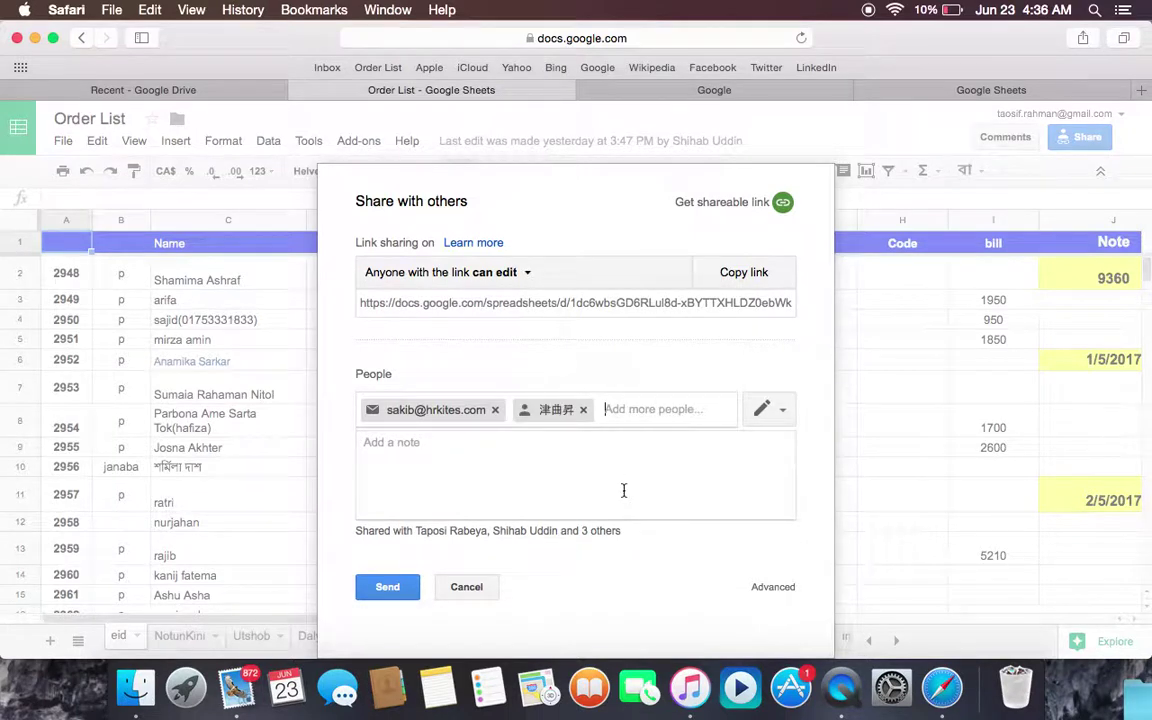
Set the recipients' permission to Can view after briefly choosing Can comment
{"action": "left_click", "coordinate": [764, 411]}
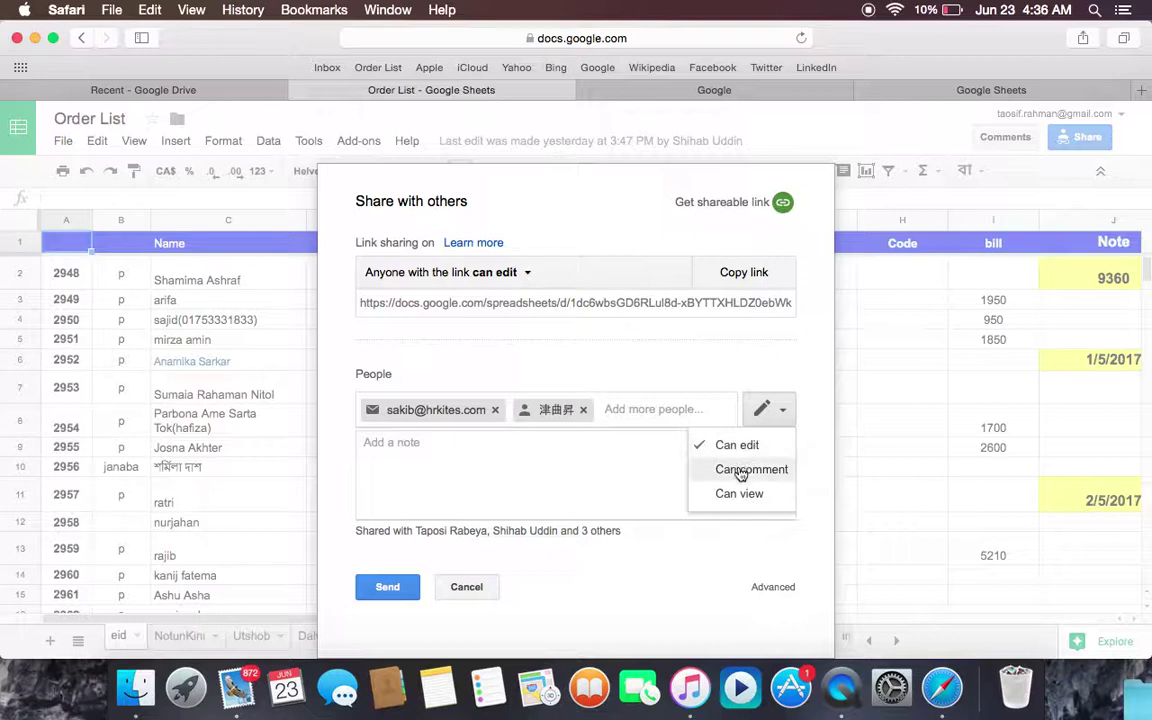
{"action": "left_click", "coordinate": [758, 367]}
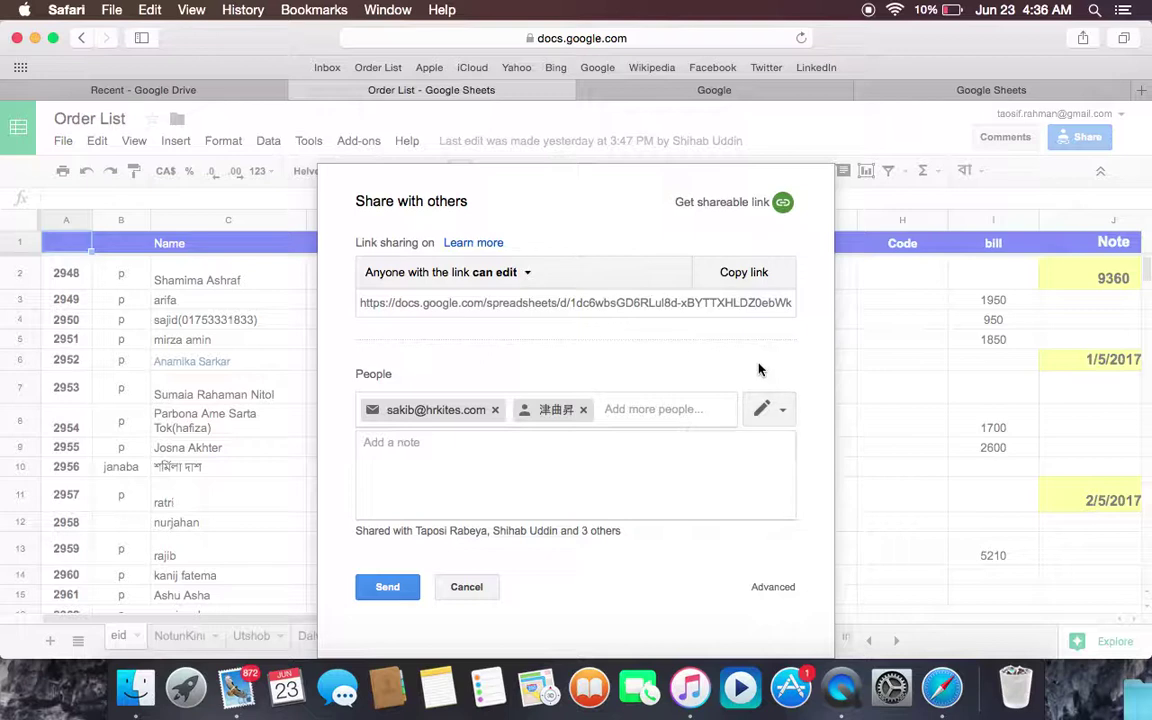
{"action": "left_click", "coordinate": [761, 411]}
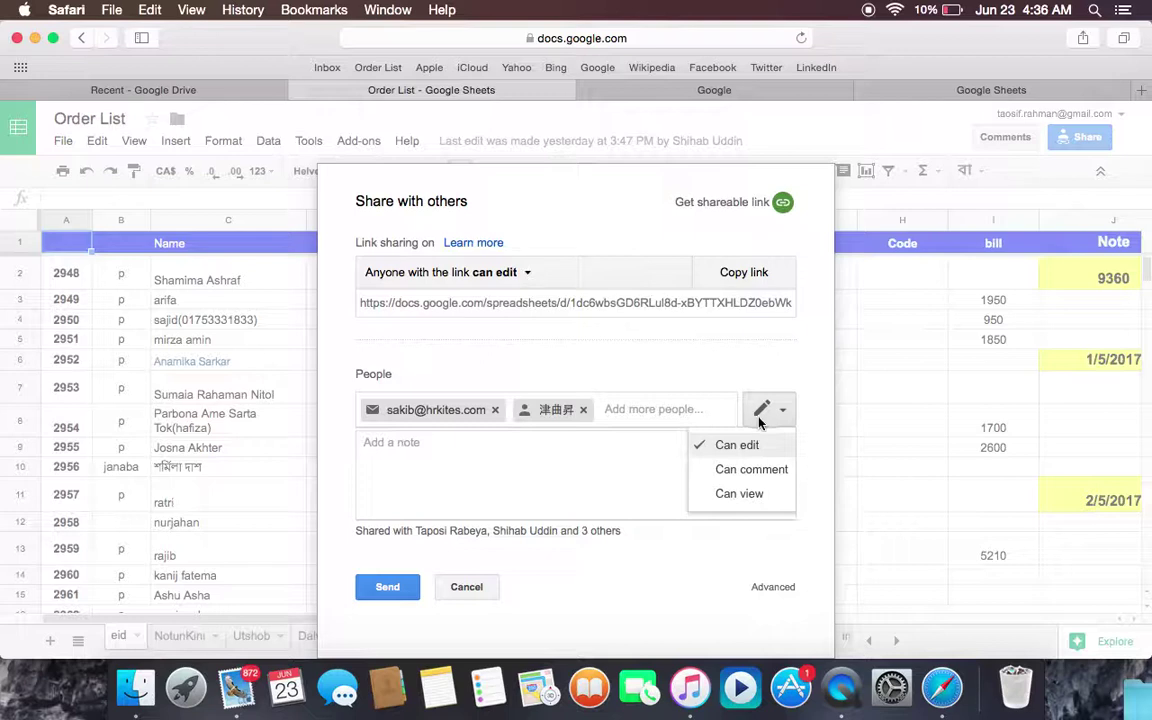
{"action": "left_click", "coordinate": [744, 470]}
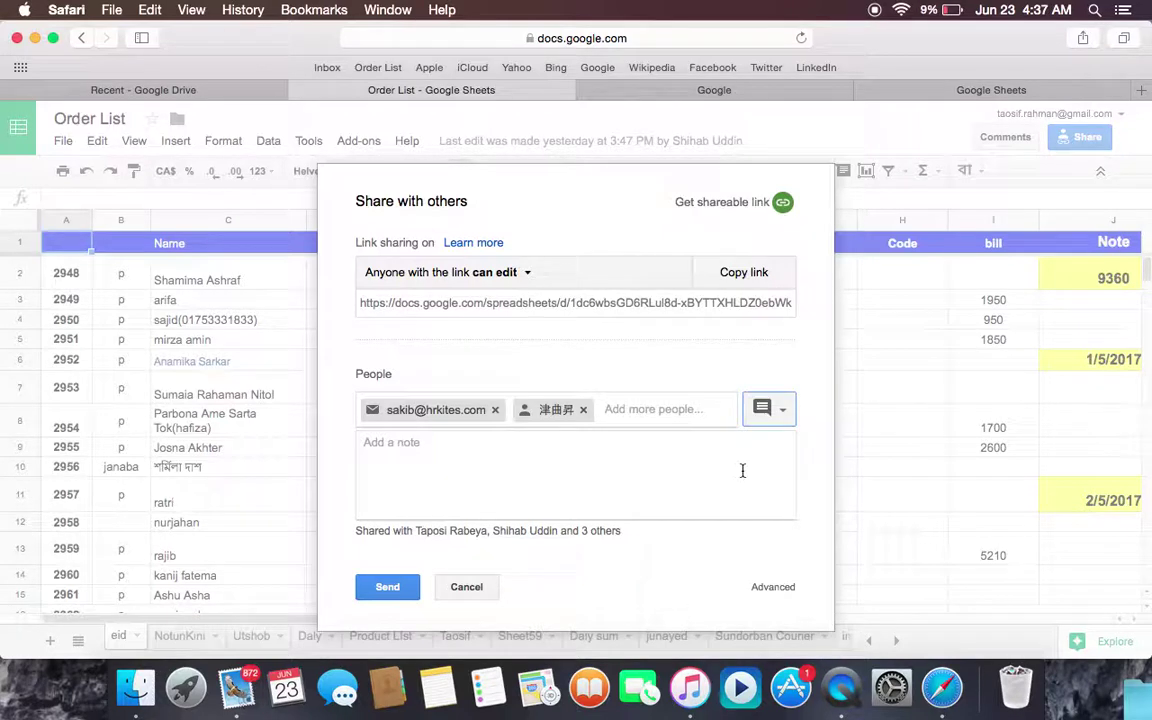
{"action": "left_click", "coordinate": [765, 412]}
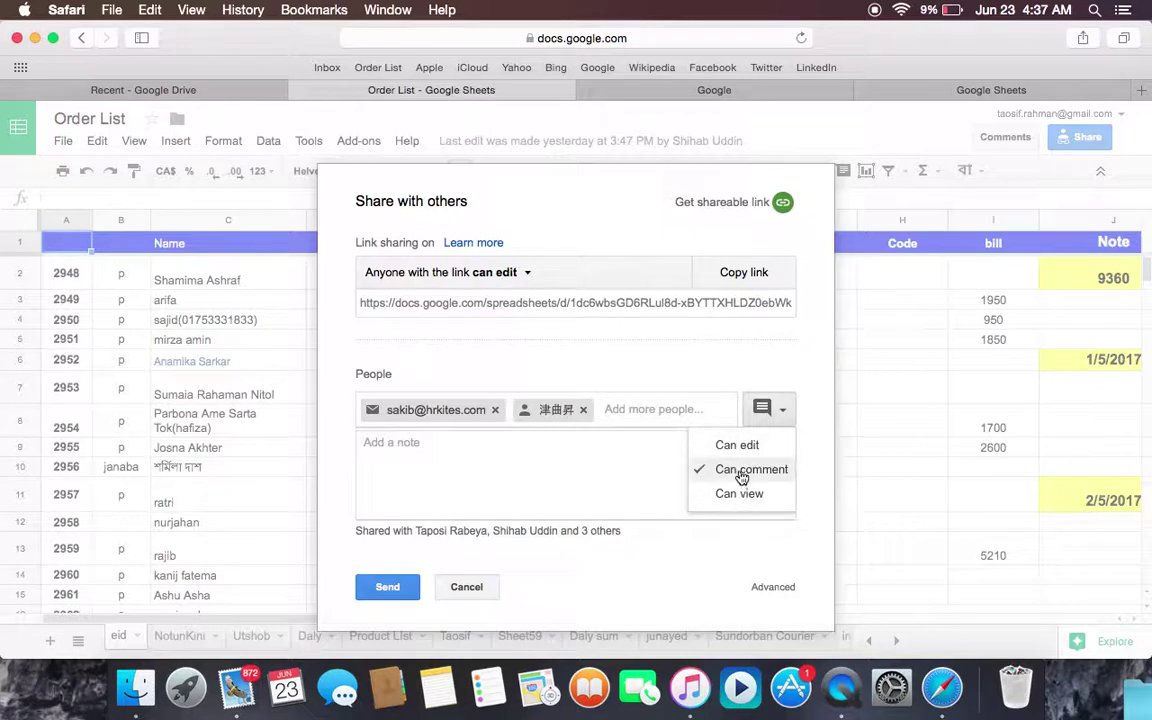
{"action": "left_click", "coordinate": [763, 412]}
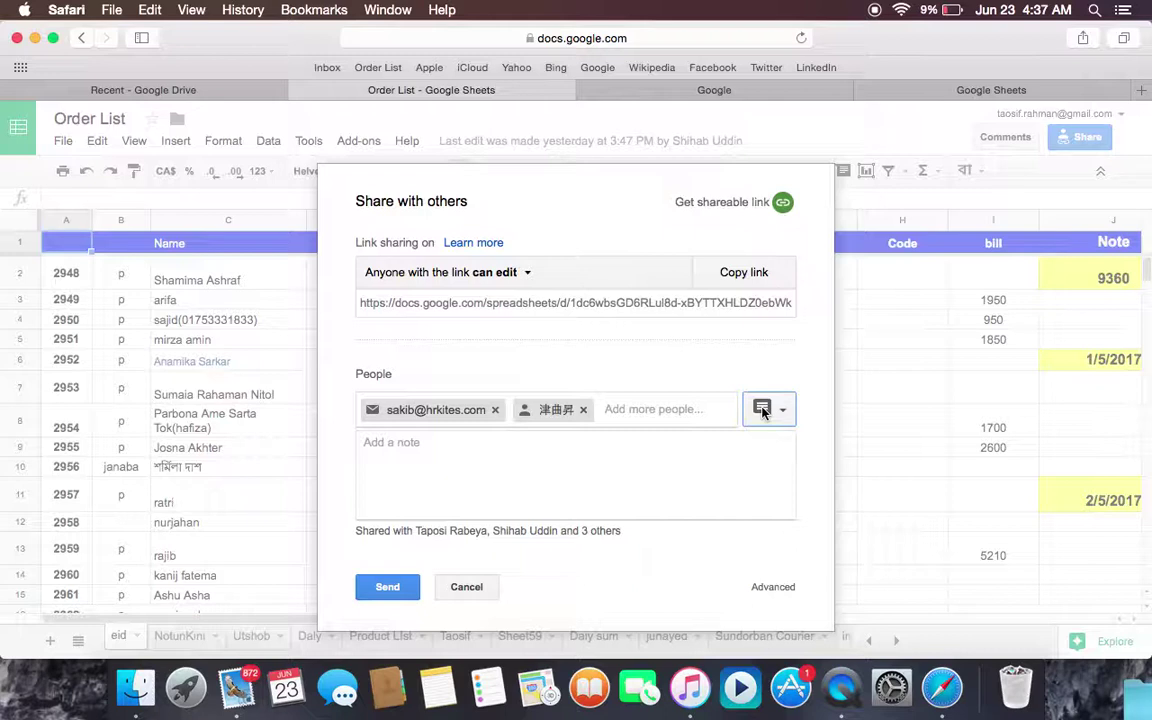
{"action": "left_click", "coordinate": [763, 412]}
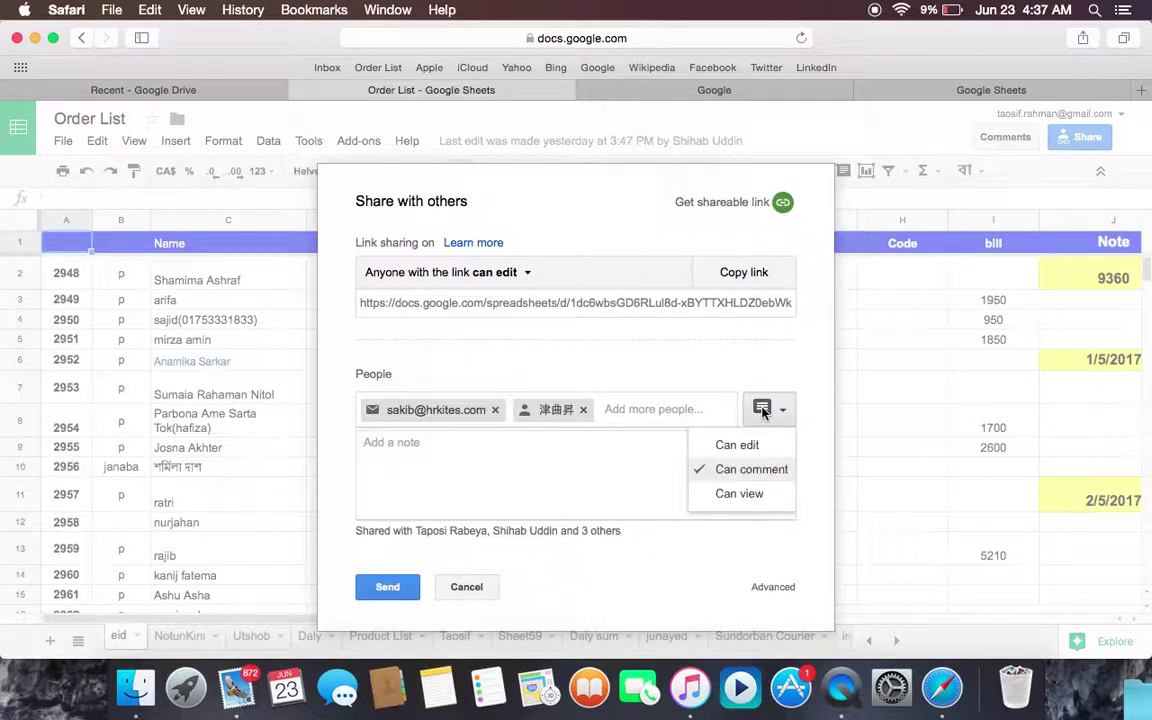
{"action": "left_click", "coordinate": [740, 494]}
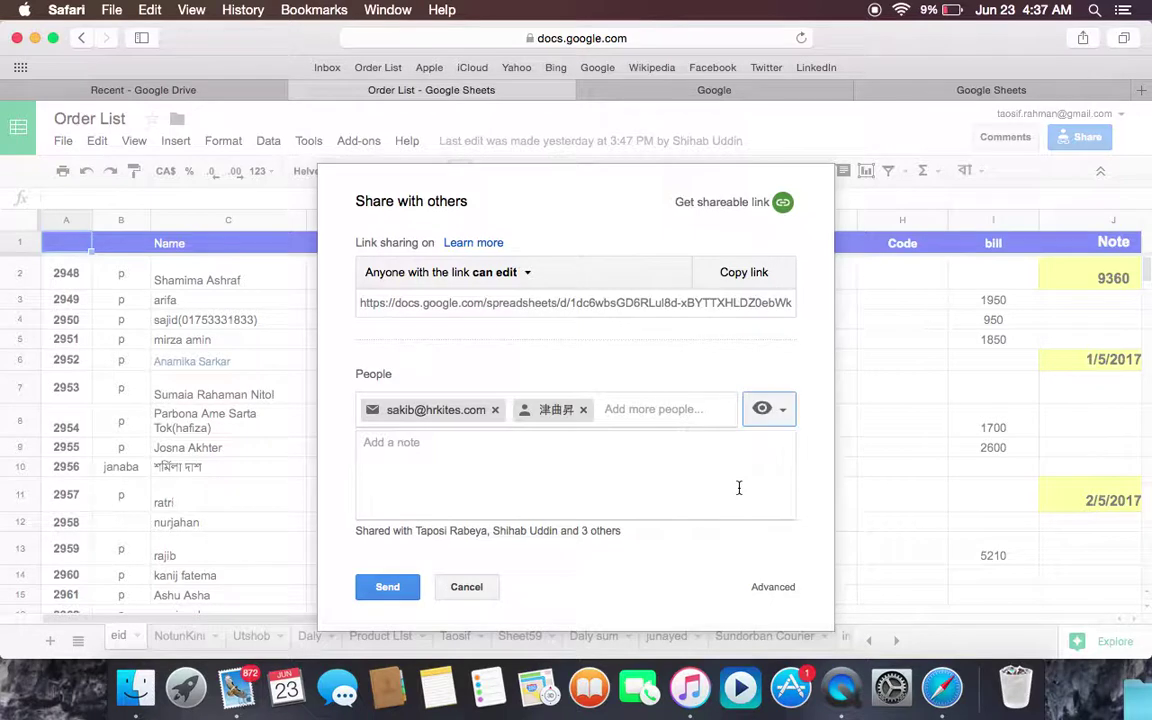
Type test text into the invitation note, then erase it so the note stays empty
{"action": "left_click", "coordinate": [739, 488]}
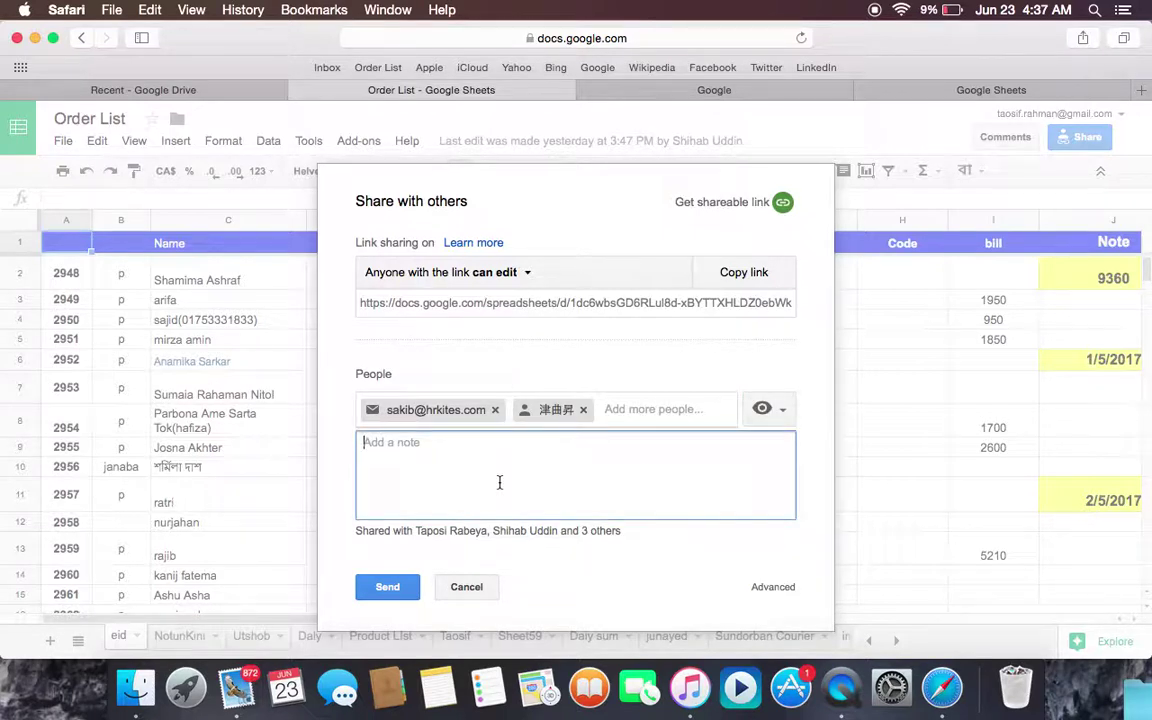
{"action": "type", "text": "aslkdfj"}
{"action": "key", "text": "BackSpace"}
{"action": "key", "text": "BackSpace"}
{"action": "key", "text": "BackSpace"}
{"action": "key", "text": "BackSpace"}
{"action": "key", "text": "BackSpace"}
{"action": "key", "text": "BackSpace"}
{"action": "key", "text": "BackSpace"}
{"action": "left_click", "coordinate": [503, 371]}
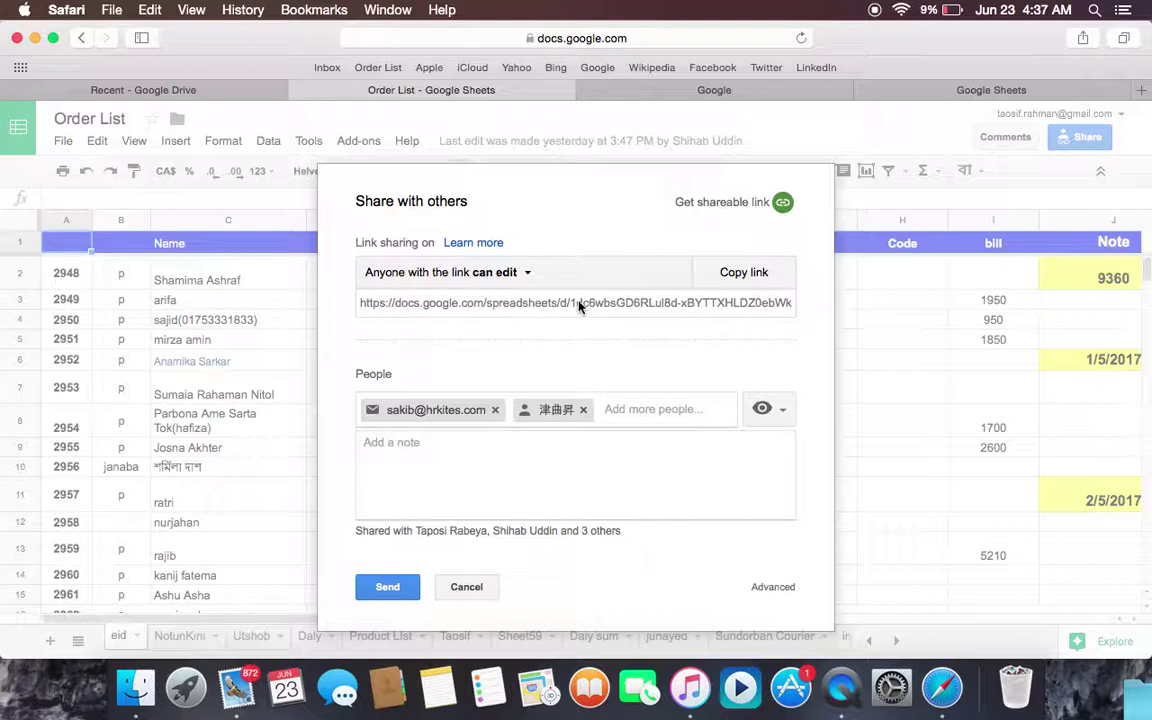
Copy the Order List shareable link to the clipboard
{"action": "left_click", "coordinate": [578, 306]}
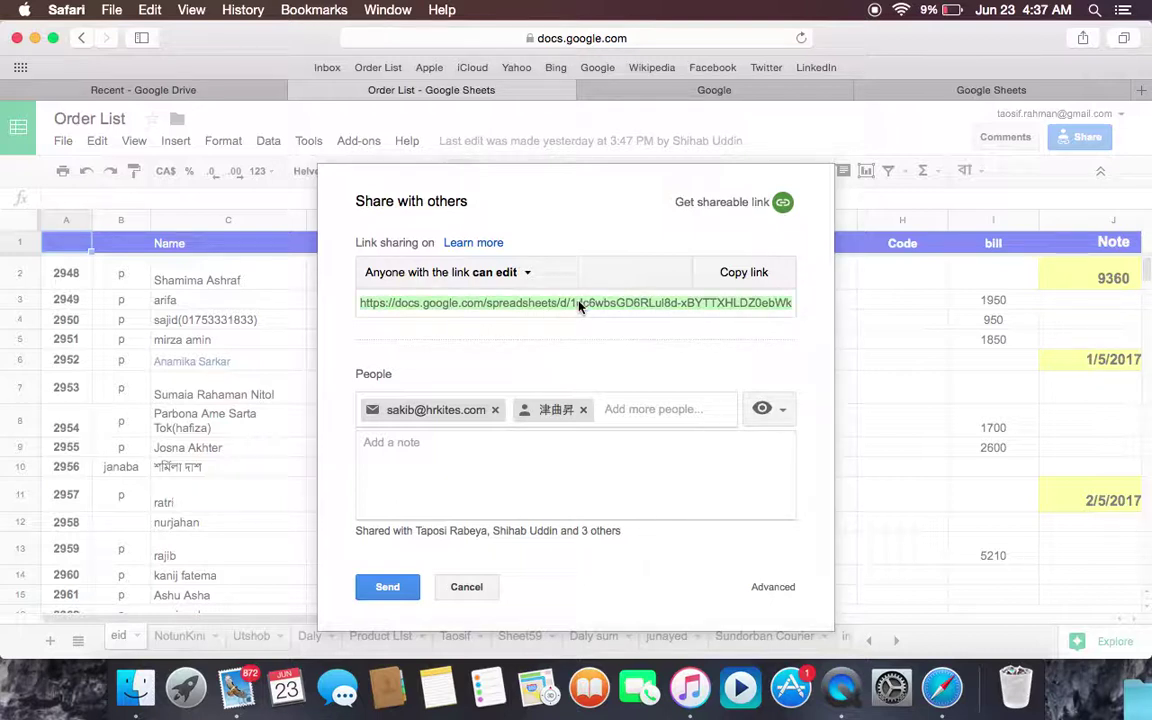
{"action": "left_click", "coordinate": [740, 274]}
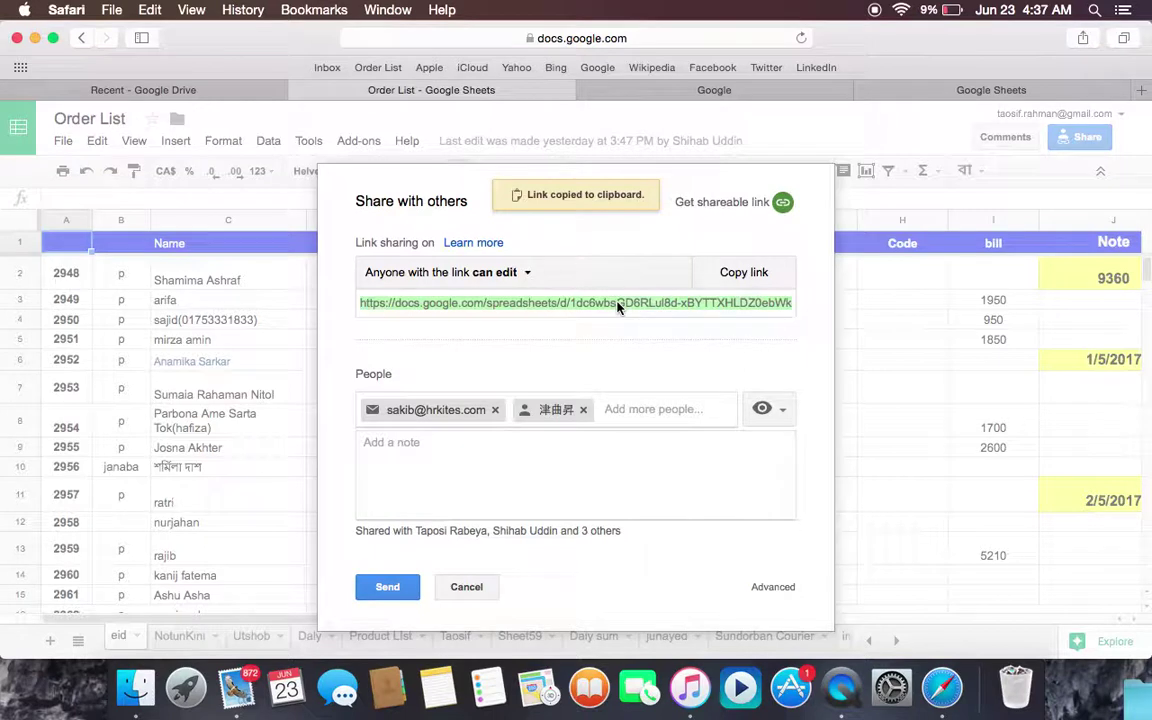
{"action": "key", "text": "super+c"}
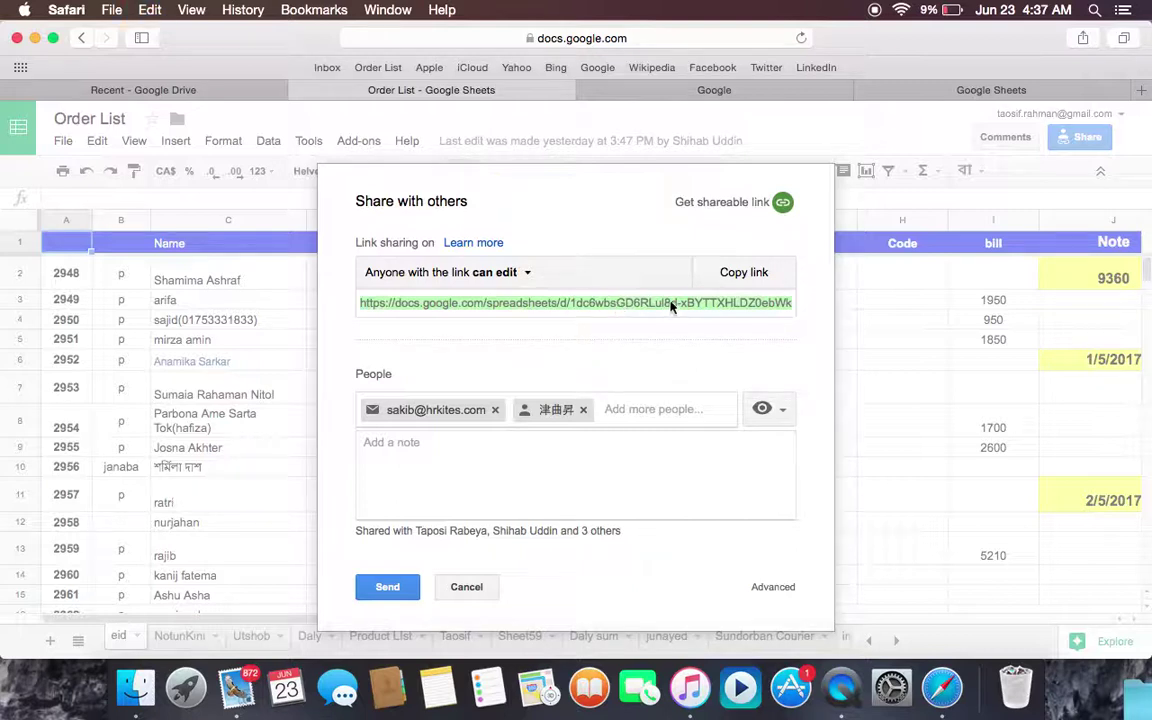
{"action": "left_click", "coordinate": [597, 473]}
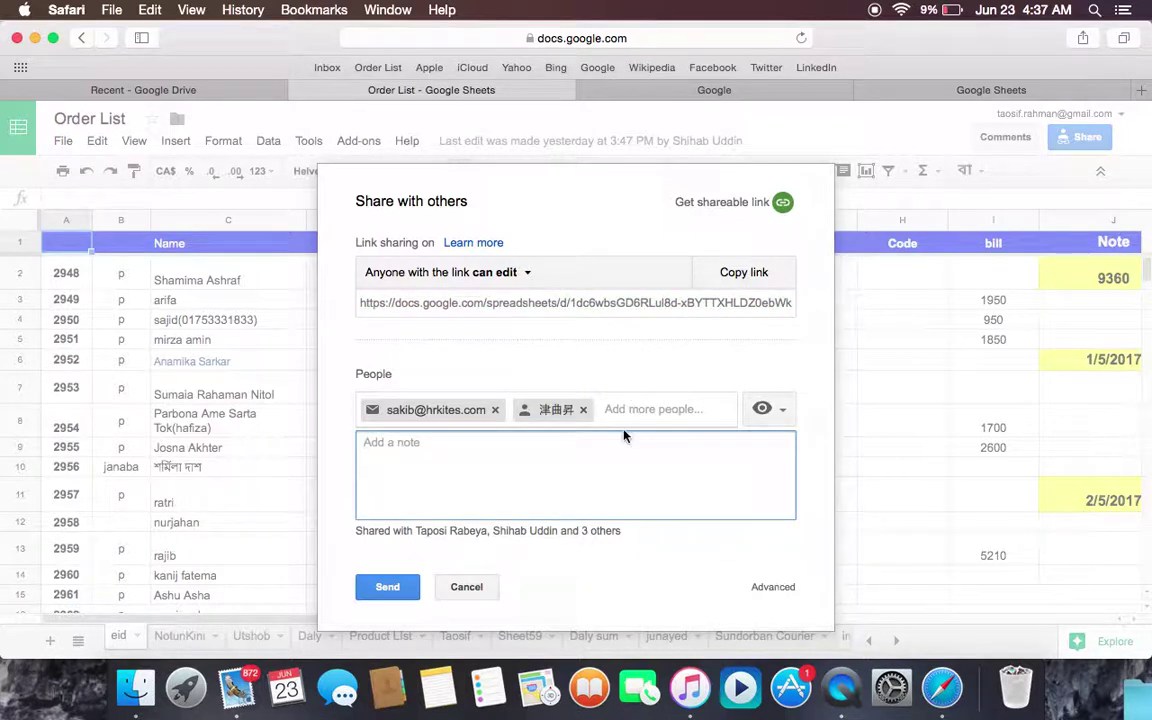
{"action": "left_click", "coordinate": [776, 418]}
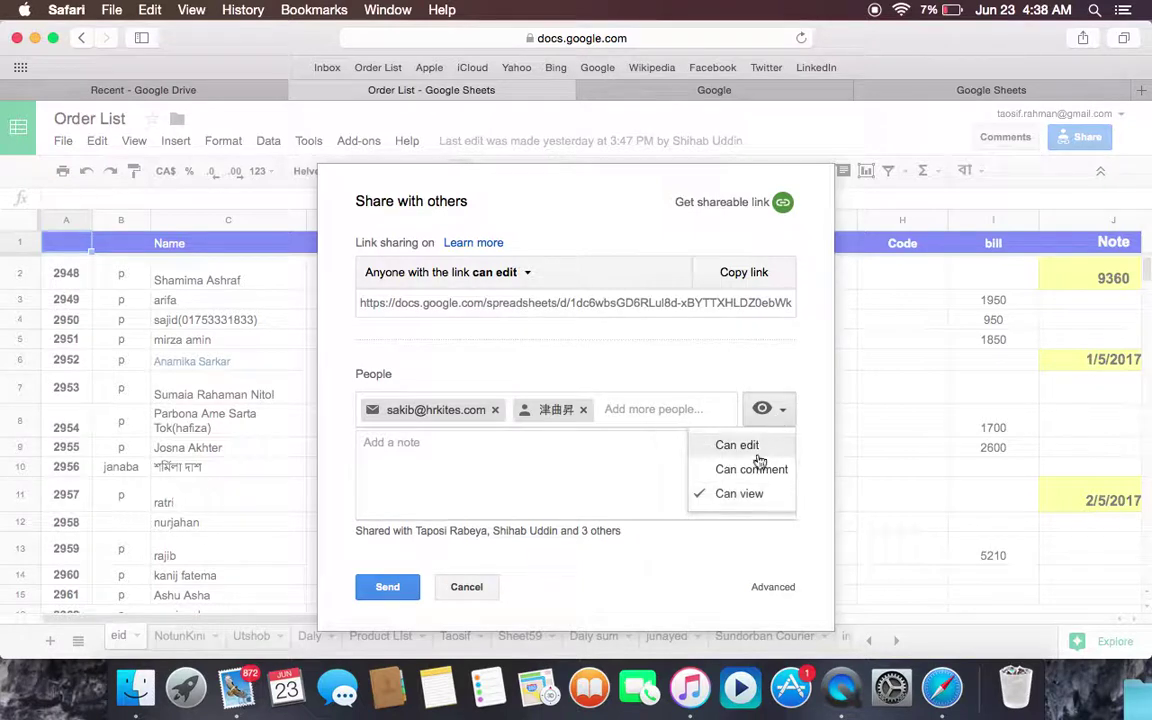
Try Can edit and Can comment for the invitees, then settle on Can view
{"action": "left_click", "coordinate": [750, 447]}
{"action": "left_click", "coordinate": [776, 418]}
{"action": "left_click", "coordinate": [755, 470]}
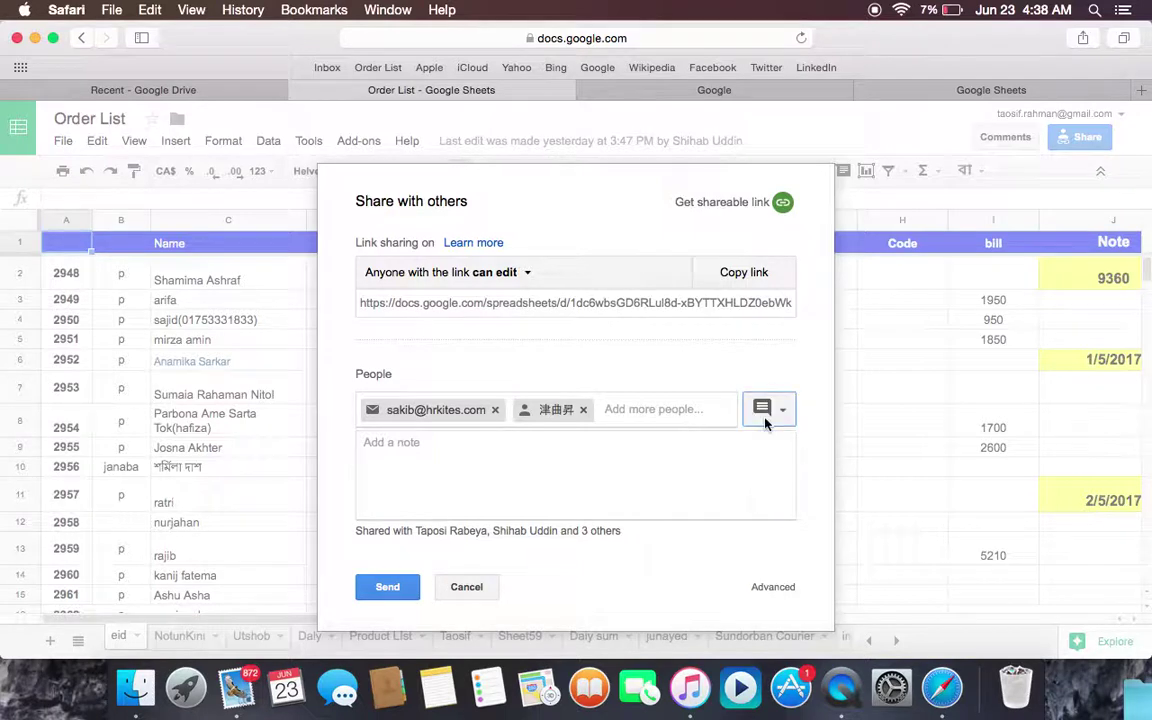
{"action": "left_click", "coordinate": [766, 420]}
{"action": "left_click", "coordinate": [745, 494]}
Write 'note' in the invitation note
{"action": "left_click", "coordinate": [709, 487]}
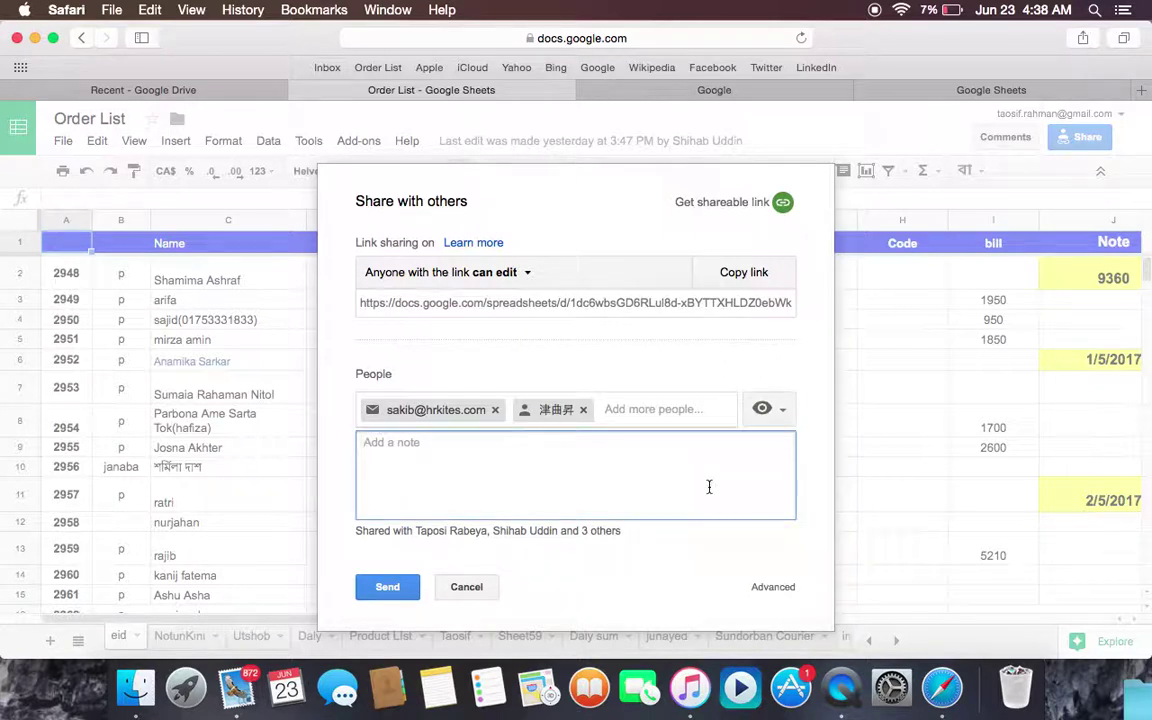
{"action": "type", "text": "note"}
{"action": "key", "text": "Return"}
{"action": "left_click", "coordinate": [527, 311]}
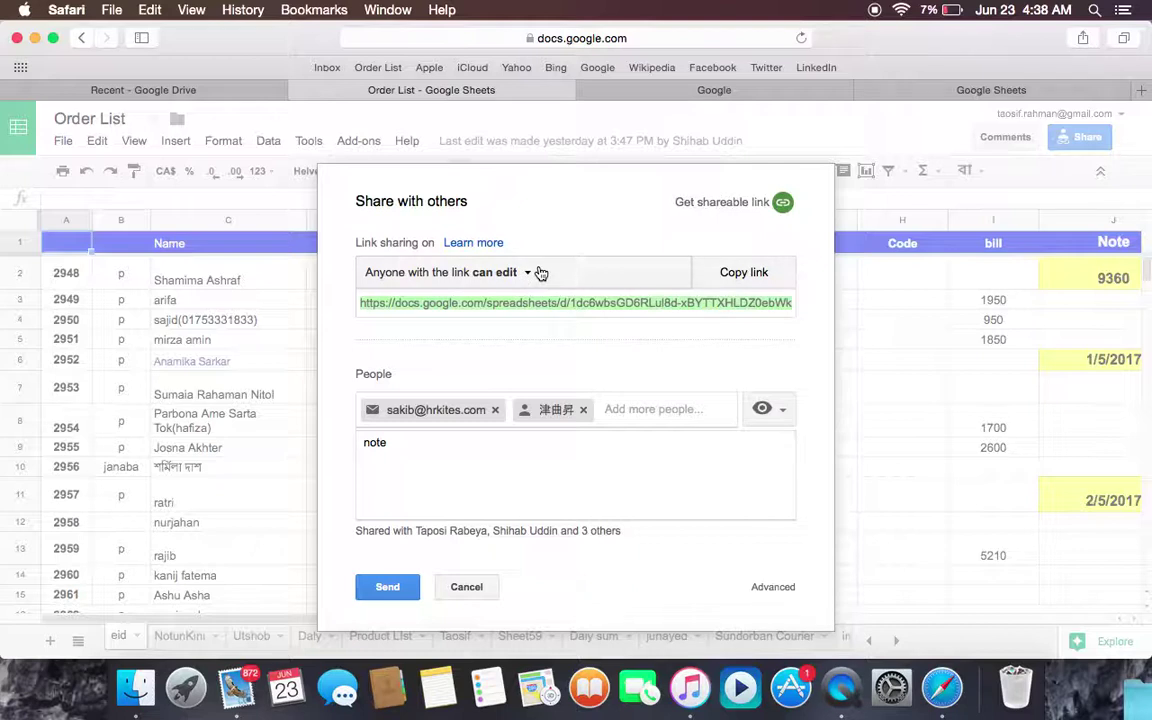
Switch link sharing to comment, then view, and finally anyone with the link can edit
{"action": "left_click", "coordinate": [540, 273]}
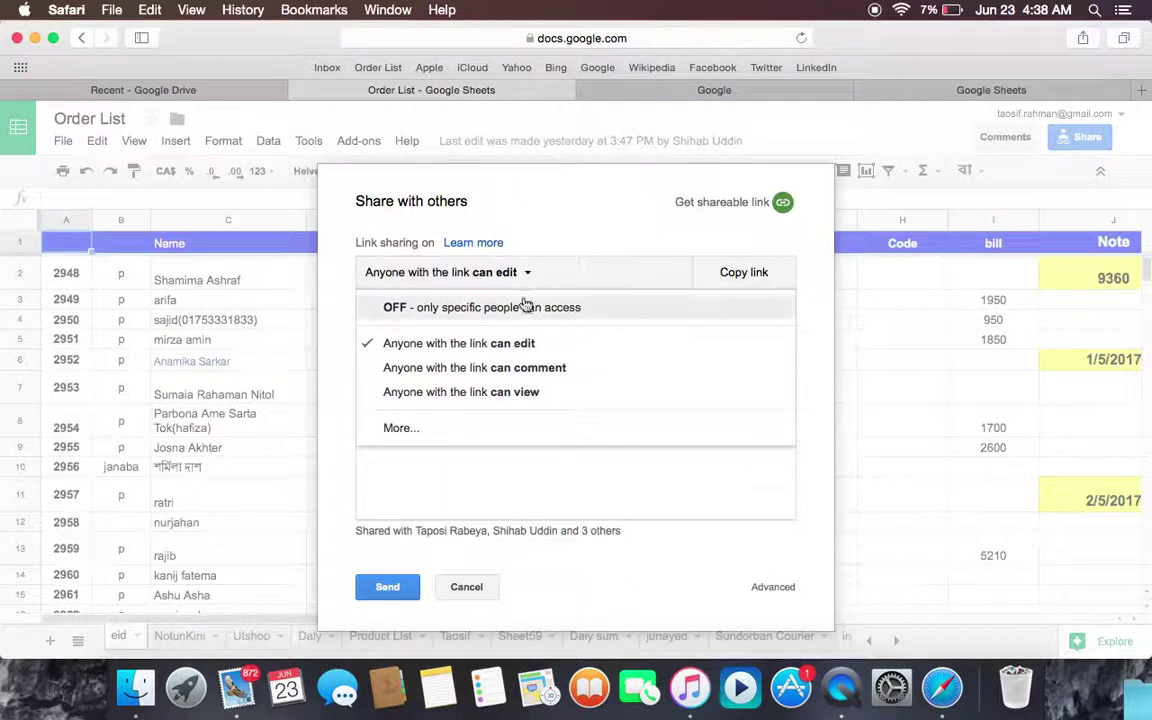
{"action": "left_click", "coordinate": [506, 370]}
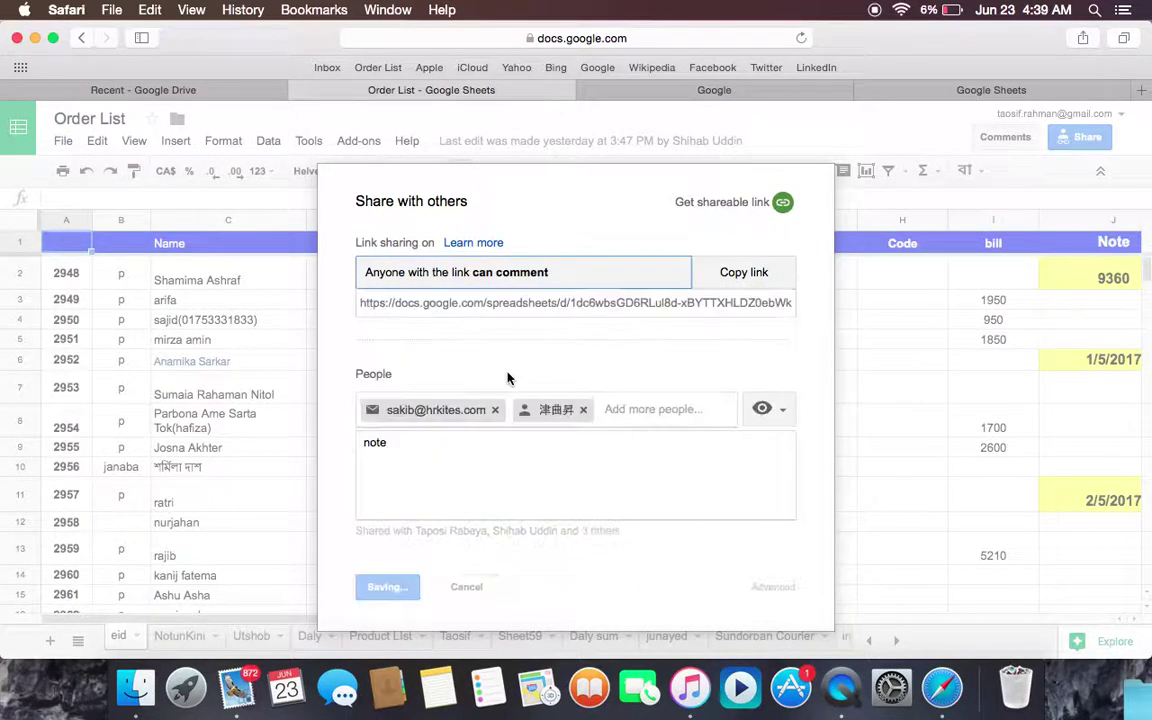
{"action": "left_click", "coordinate": [561, 273]}
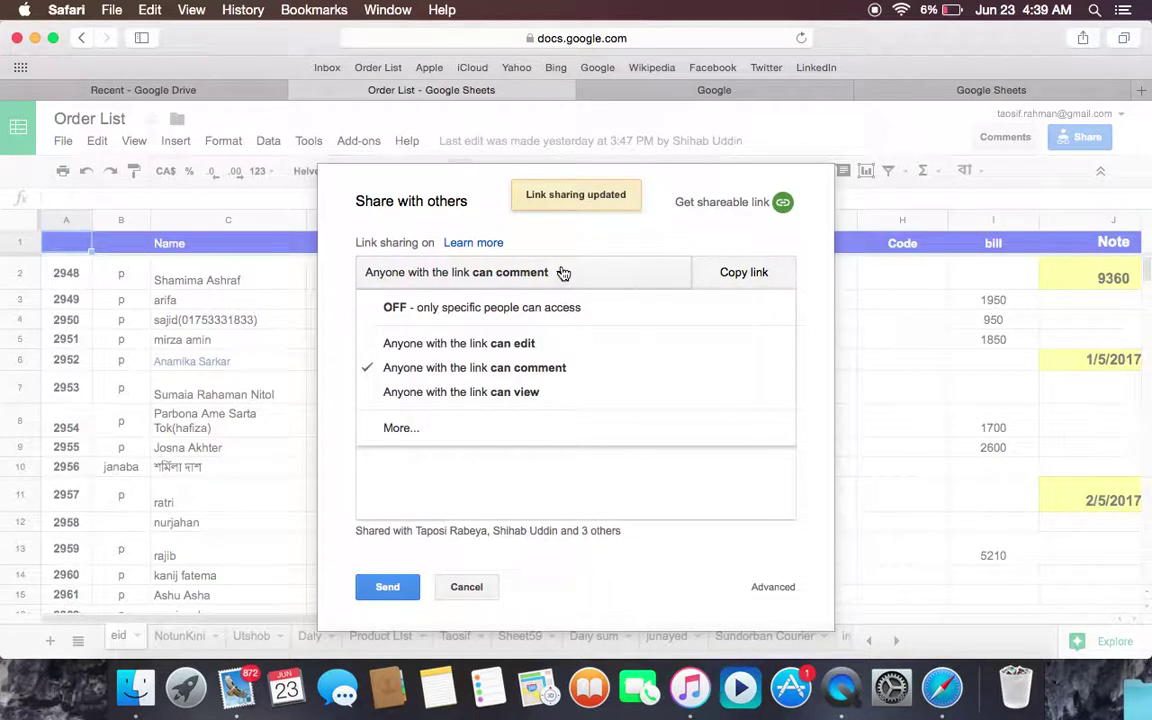
{"action": "left_click", "coordinate": [533, 401]}
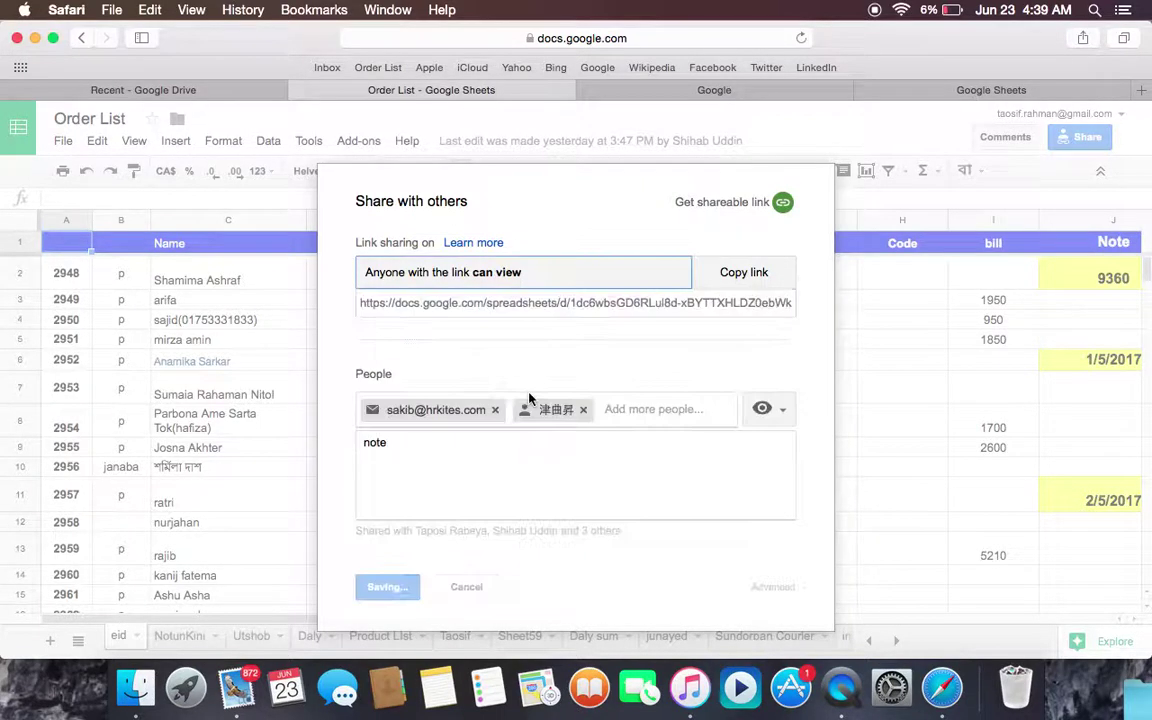
{"action": "left_click", "coordinate": [527, 303]}
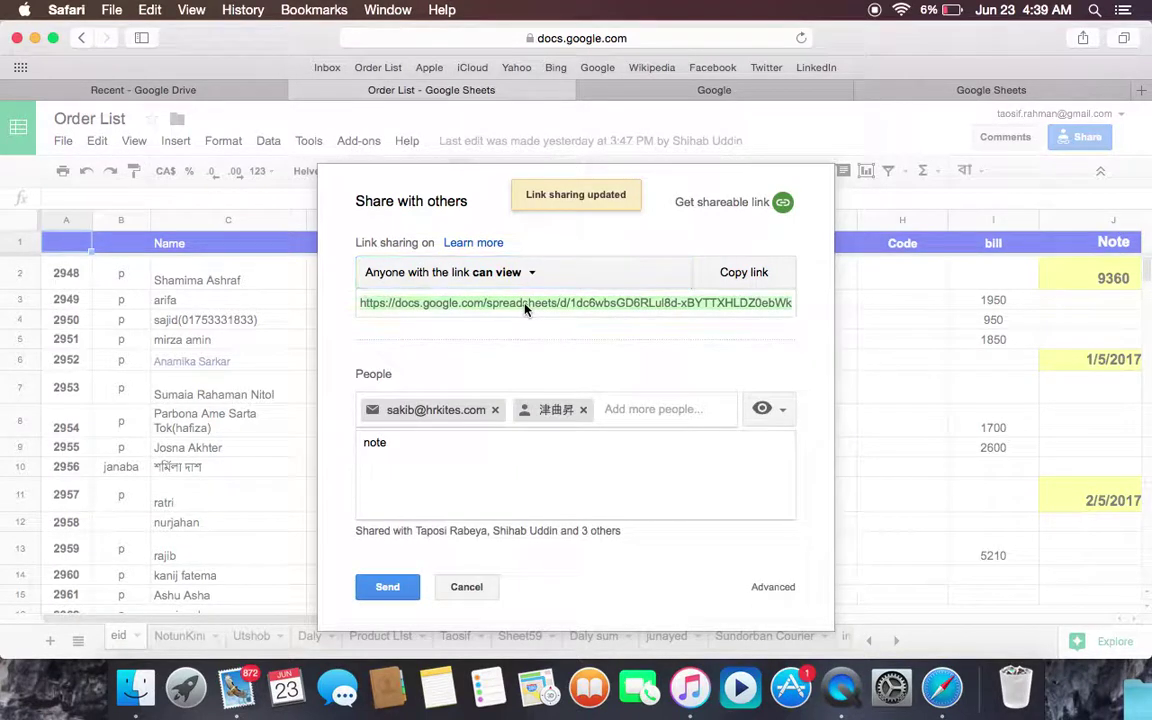
{"action": "left_click", "coordinate": [529, 272]}
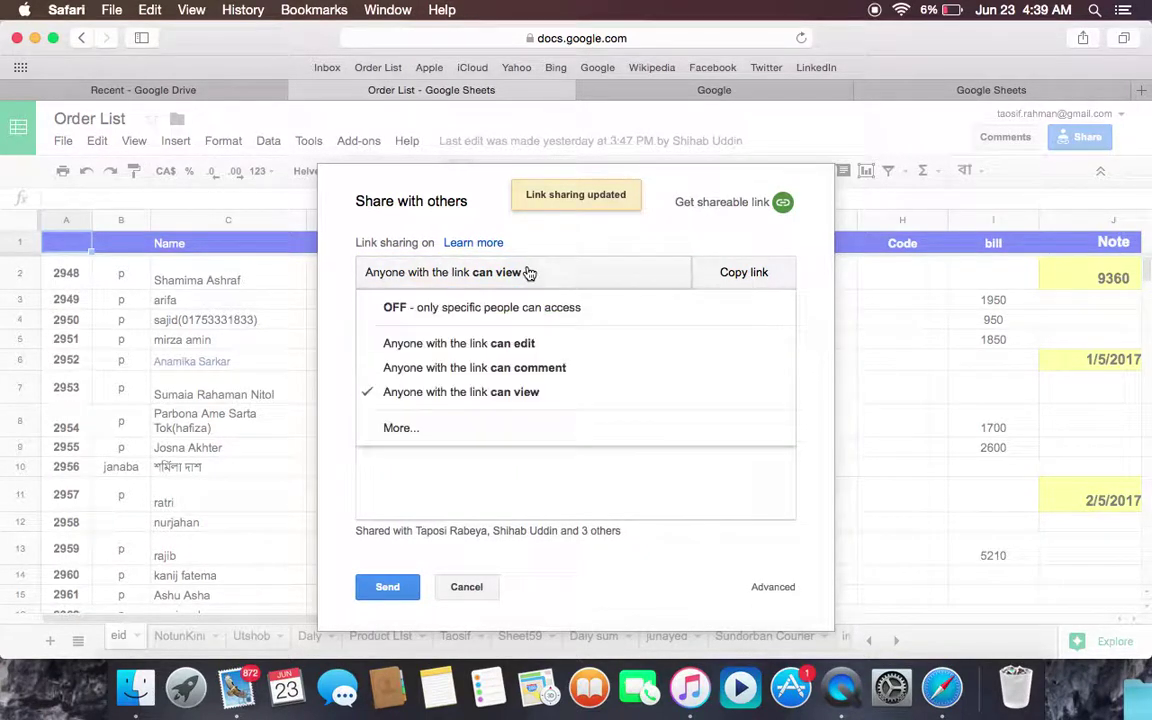
{"action": "left_click", "coordinate": [522, 342]}
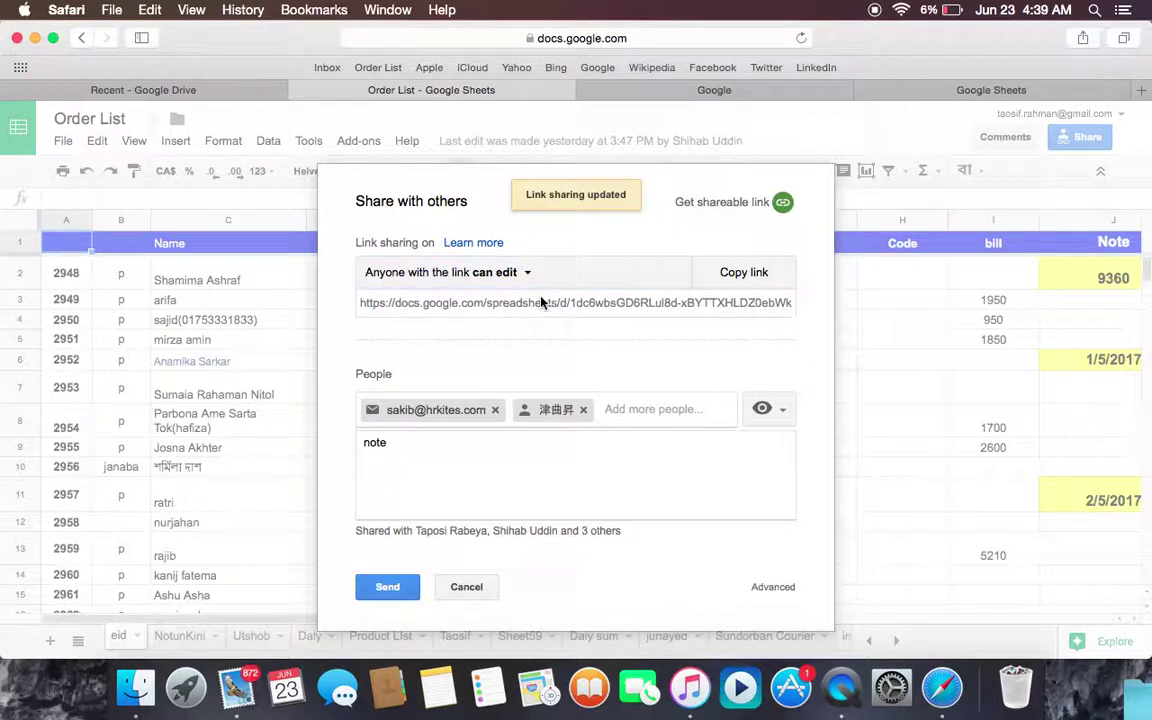
{"action": "left_click", "coordinate": [541, 302]}
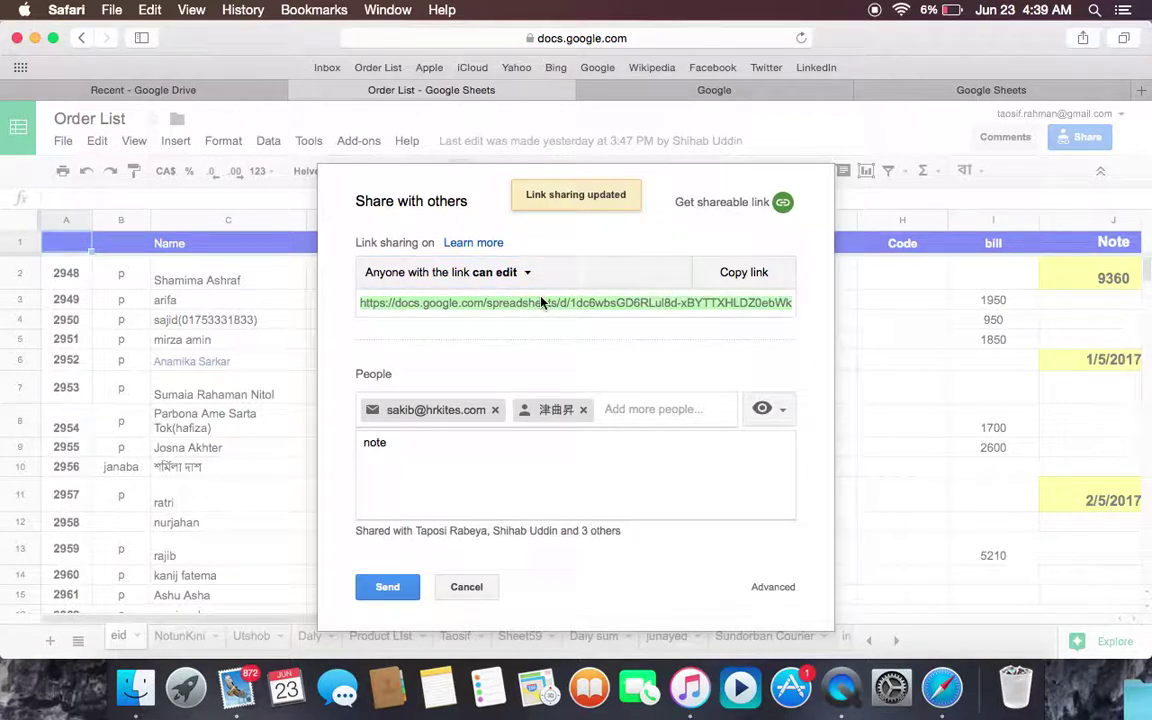